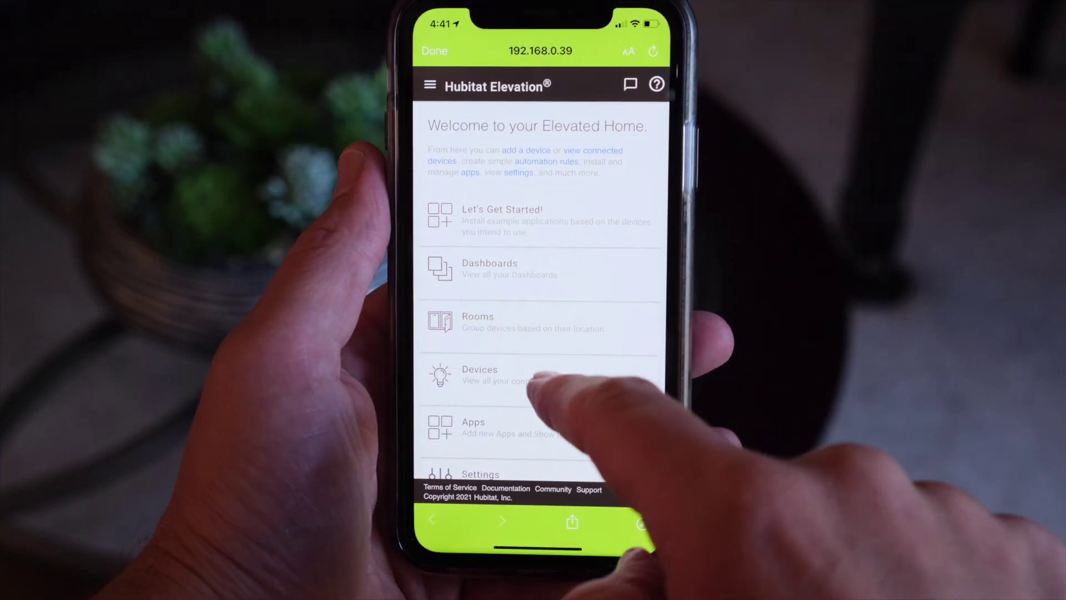
Go to the Devices list and launch the Add device wizard.
{"action": "left_click", "coordinate": [530, 382]}
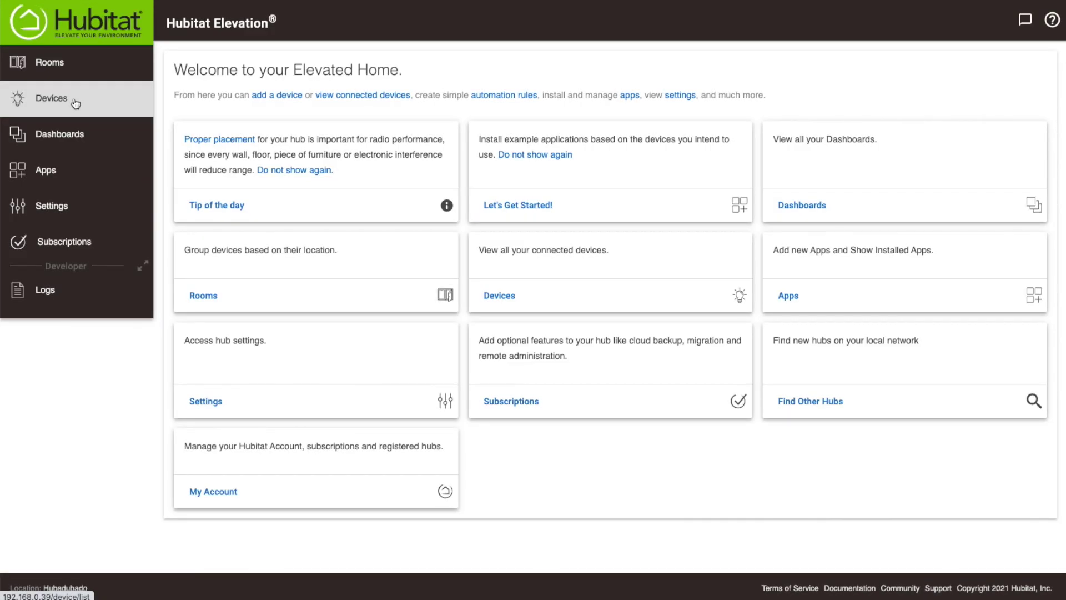
{"action": "left_click", "coordinate": [74, 101]}
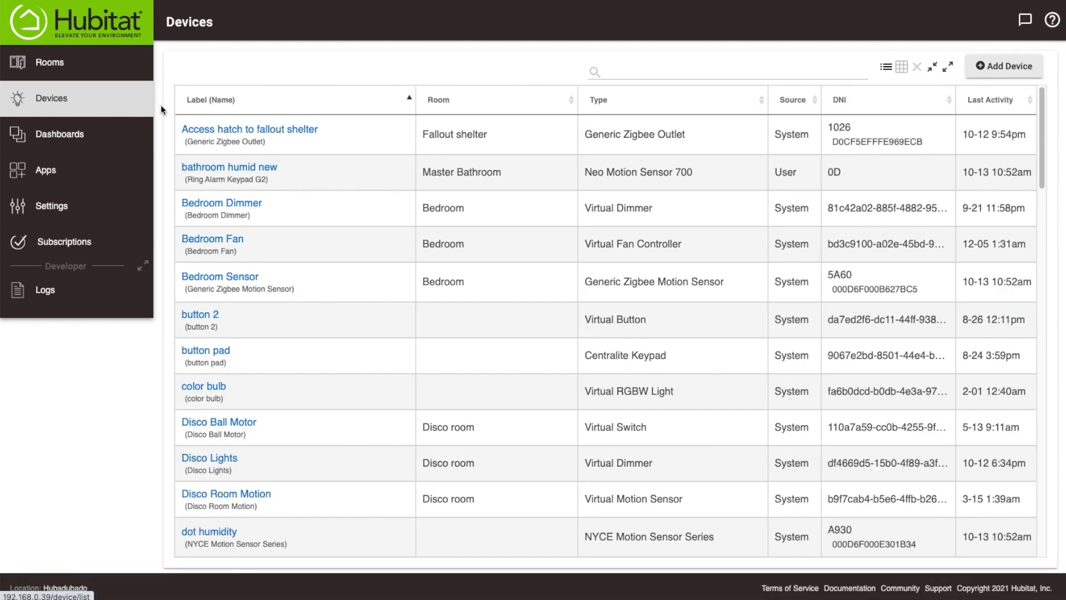
{"action": "left_click", "coordinate": [999, 67]}
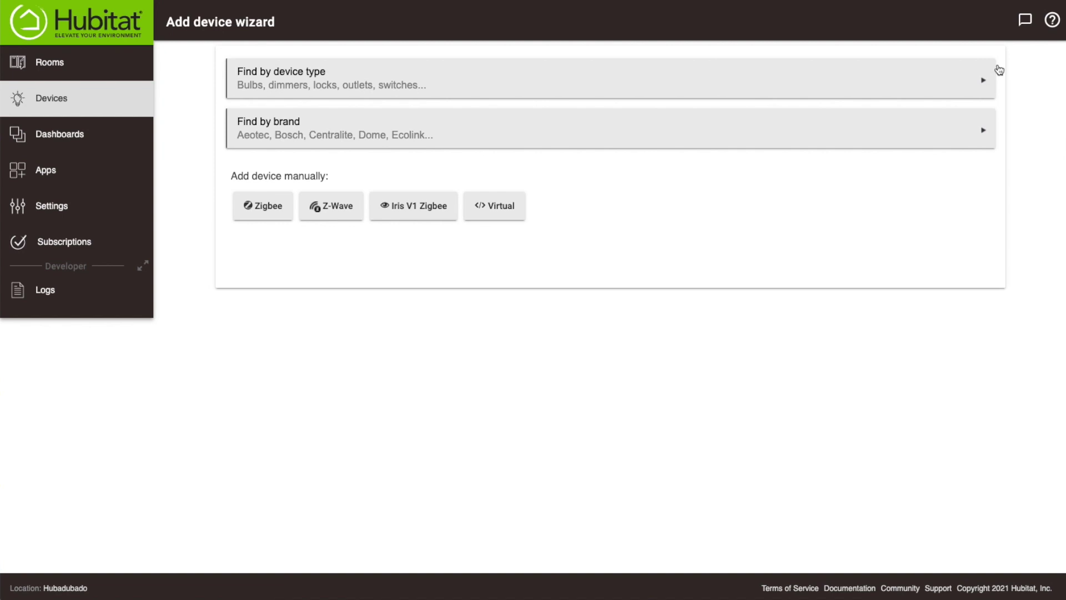
Find Centralite Outlet / Plug, first by device type, then by brand.
{"action": "left_click", "coordinate": [482, 75]}
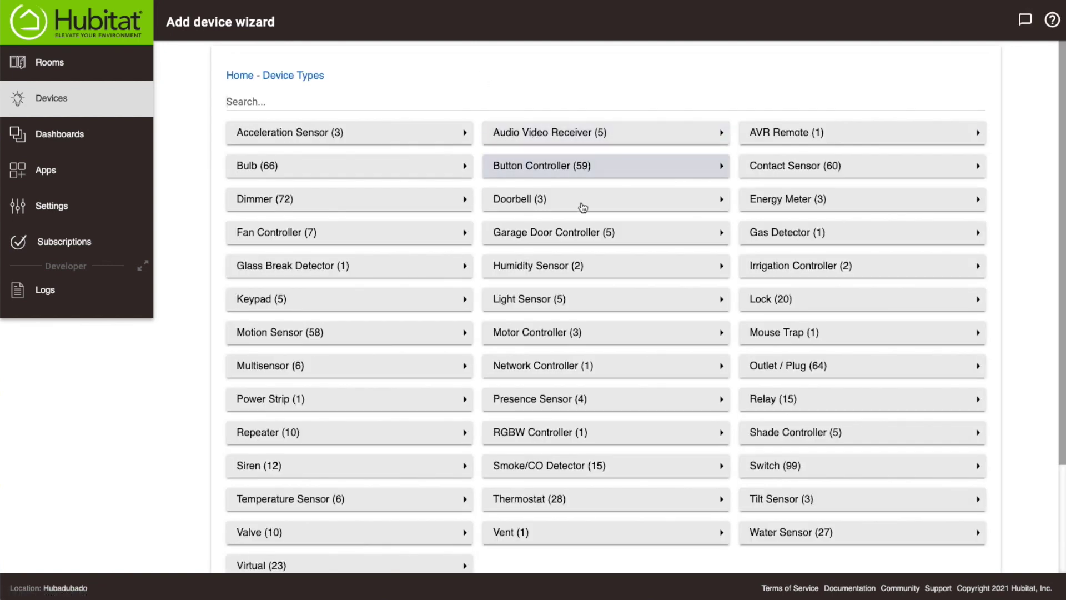
{"action": "left_click", "coordinate": [783, 364]}
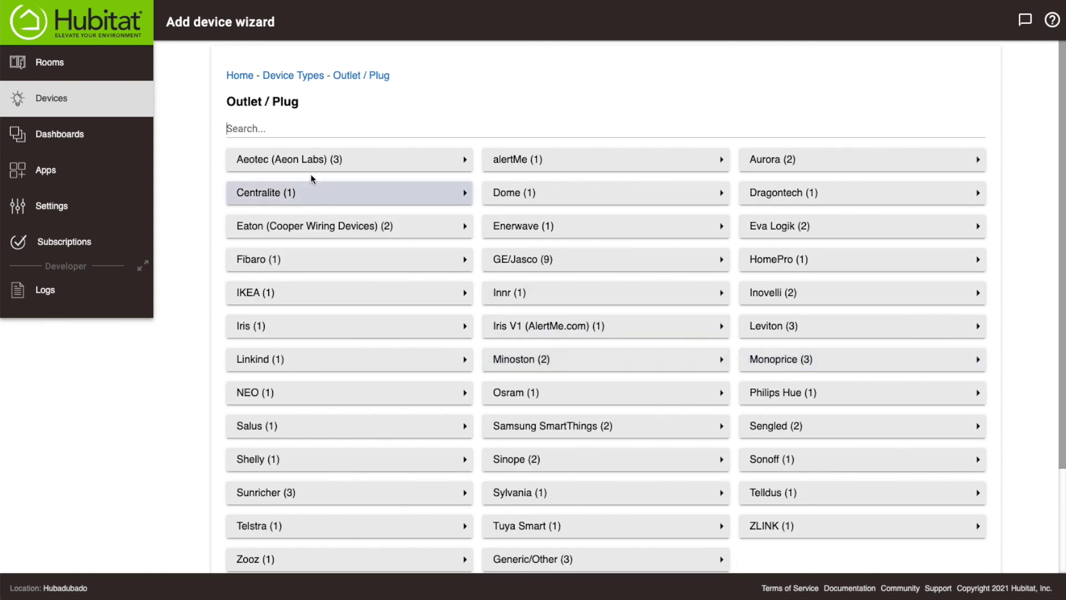
{"action": "left_click", "coordinate": [286, 188]}
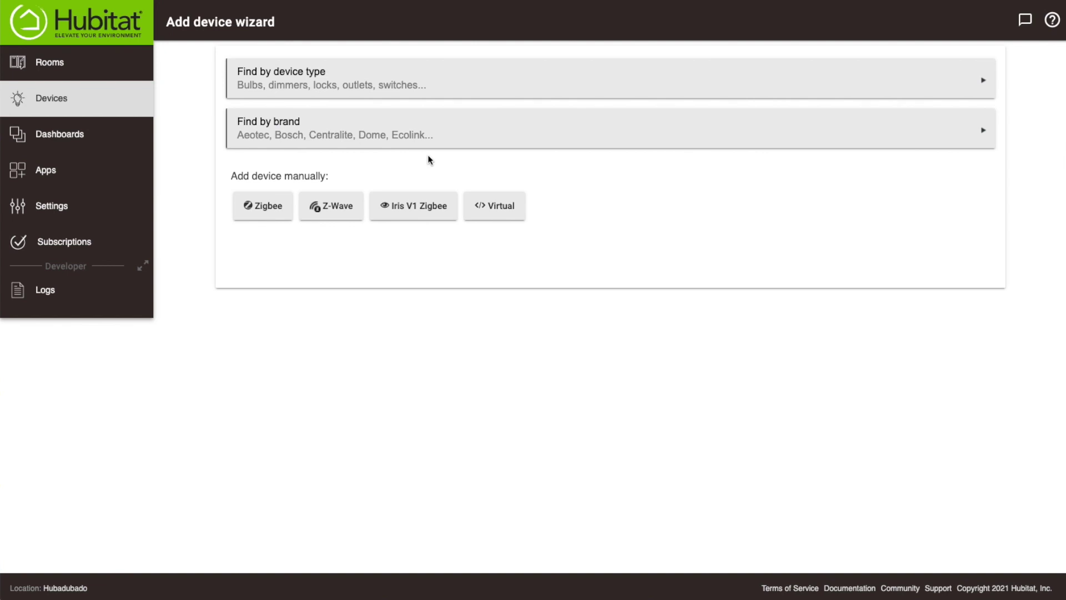
{"action": "left_click", "coordinate": [285, 129]}
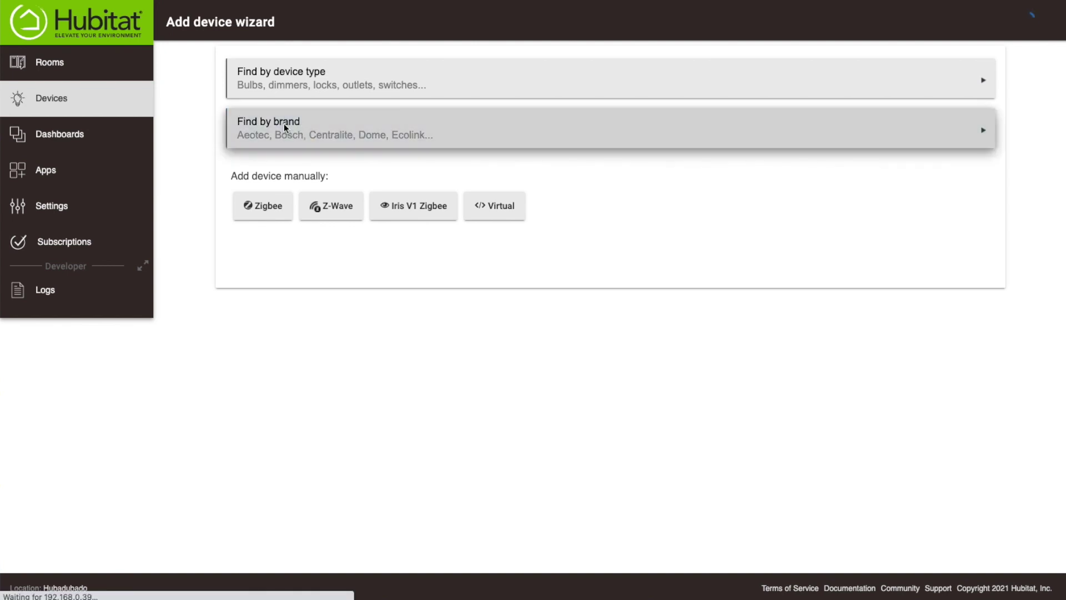
{"action": "left_click", "coordinate": [501, 266]}
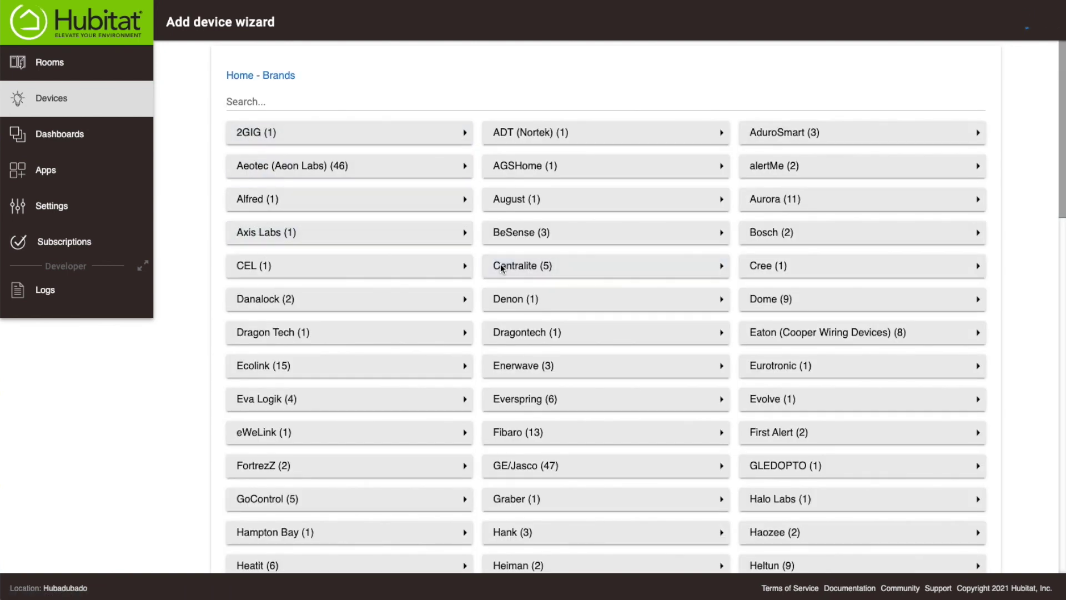
{"action": "left_click", "coordinate": [786, 162]}
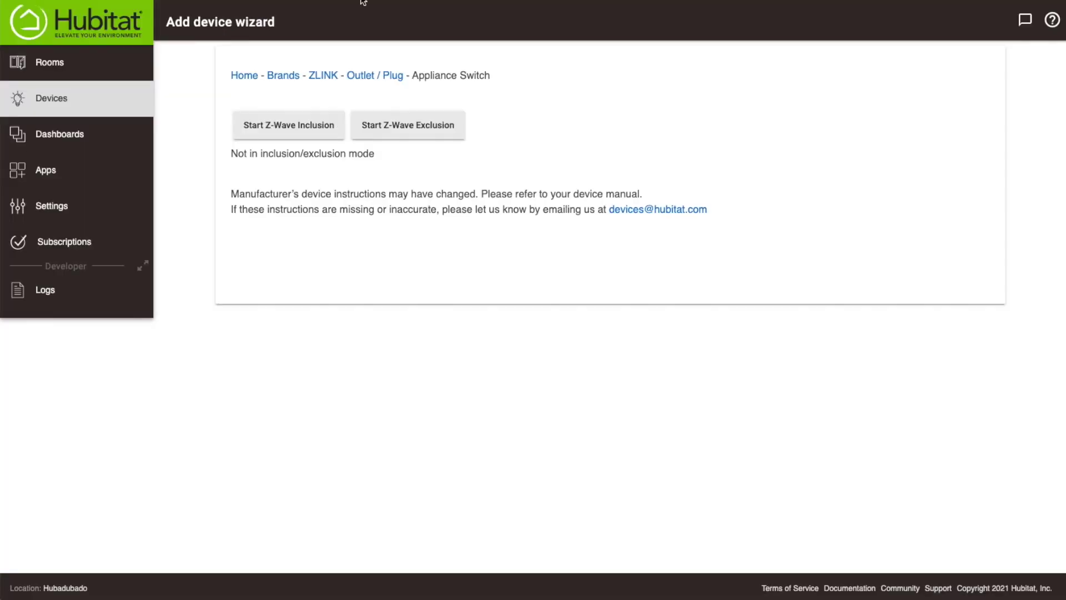
Start Z-Wave exclusion from the outlet pairing page.
{"action": "left_click", "coordinate": [413, 126]}
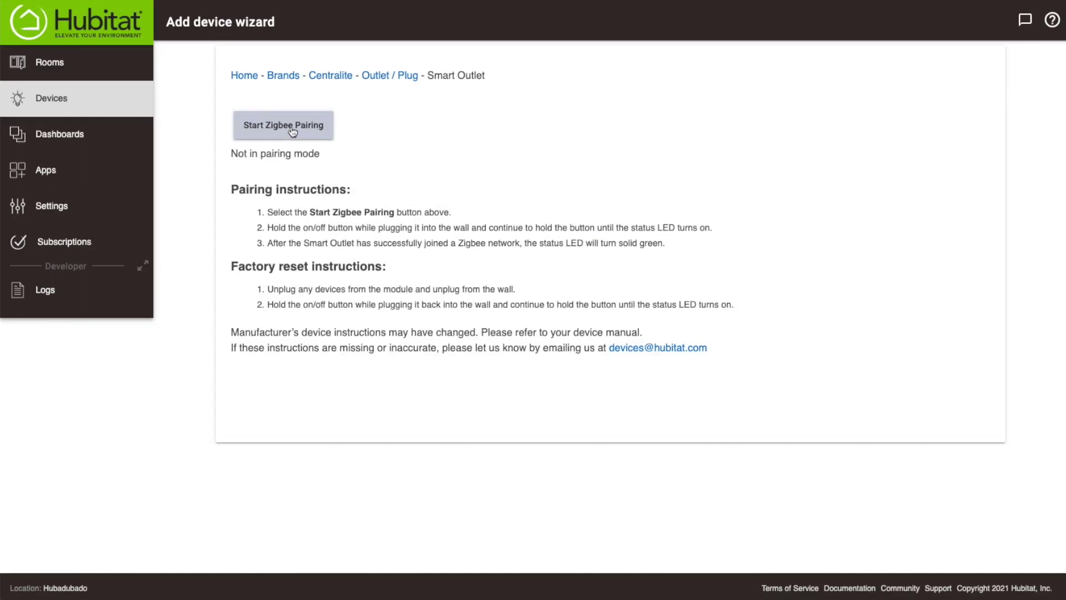
Zigbee-pair the Centralite outlet and type the label 'motorized tie rack'.
{"action": "left_click", "coordinate": [293, 132]}
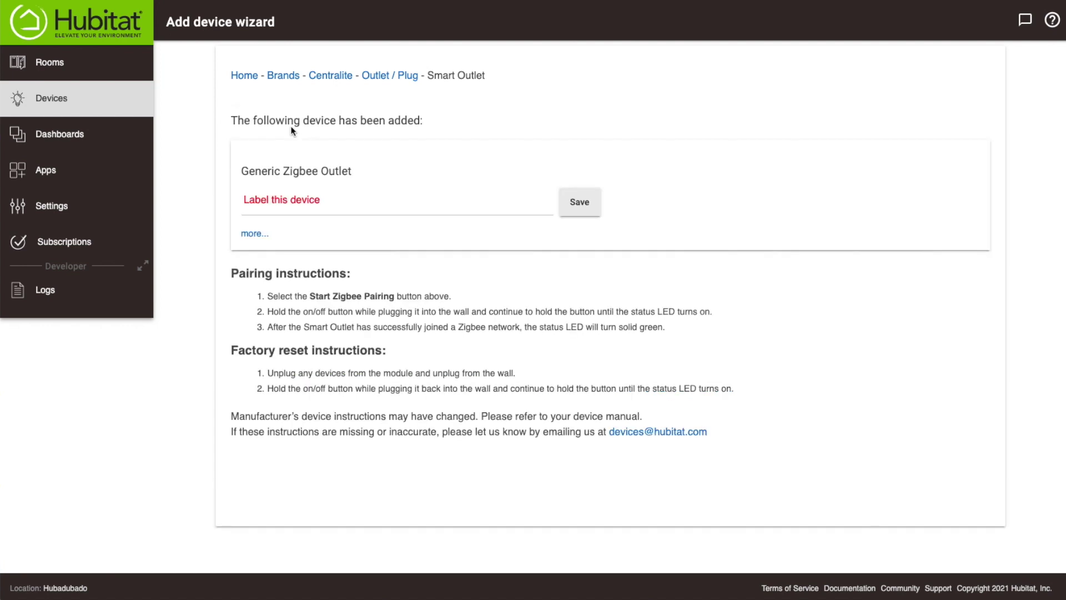
{"action": "left_click", "coordinate": [294, 211]}
{"action": "type", "text": "moto"}
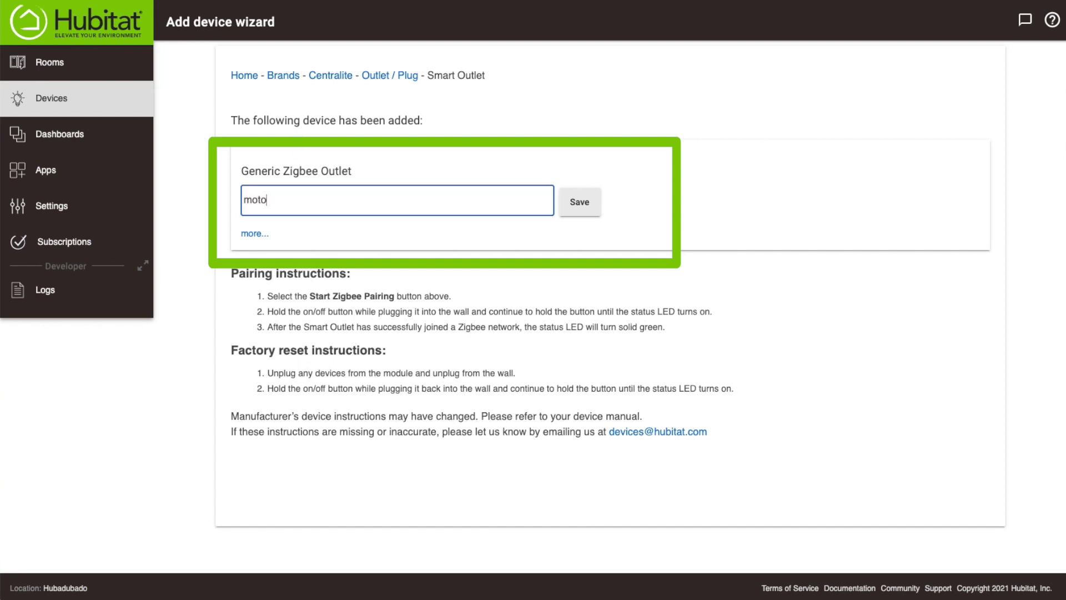
{"action": "type", "text": "rized tie rack"}
Save the 'motorized tie rack' label and view the outlet's details page.
{"action": "left_click", "coordinate": [570, 211]}
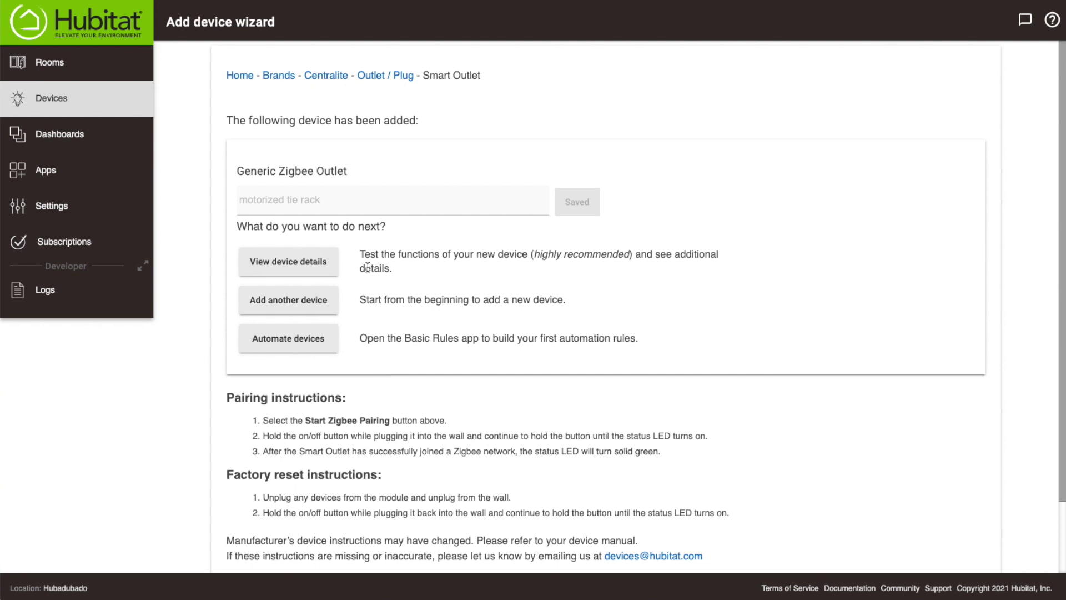
{"action": "left_click", "coordinate": [307, 268]}
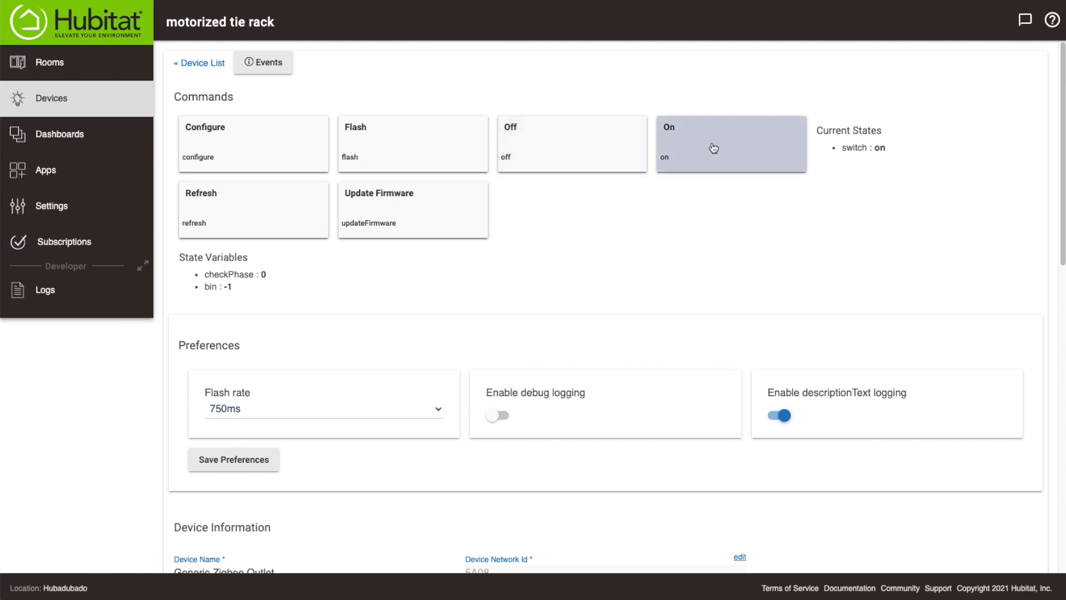
Test the outlet with Off, On and Flash, leaving it off.
{"action": "left_click", "coordinate": [591, 148]}
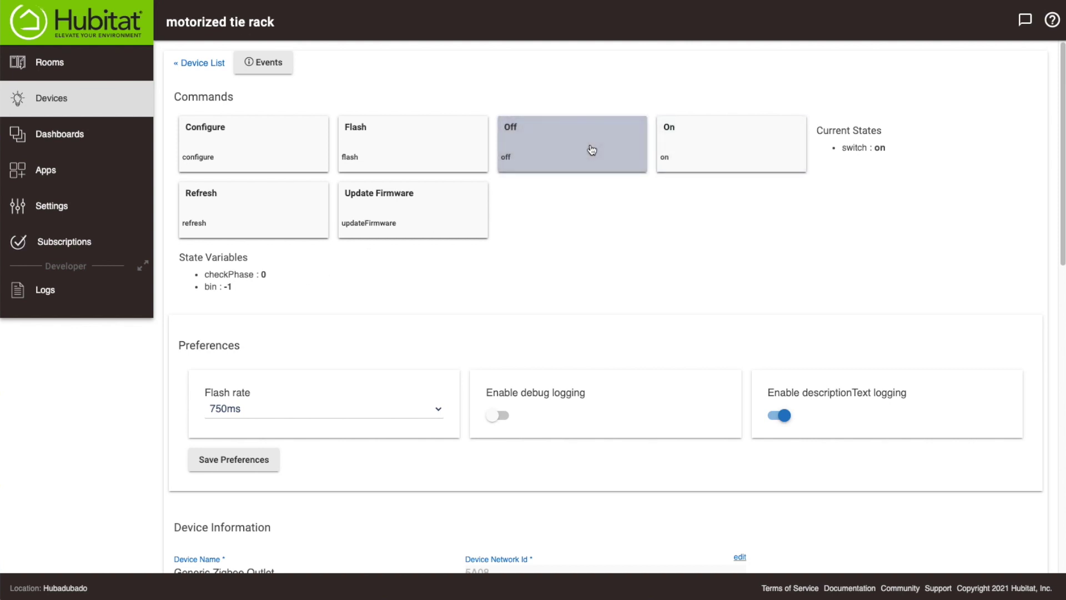
{"action": "left_click", "coordinate": [676, 148]}
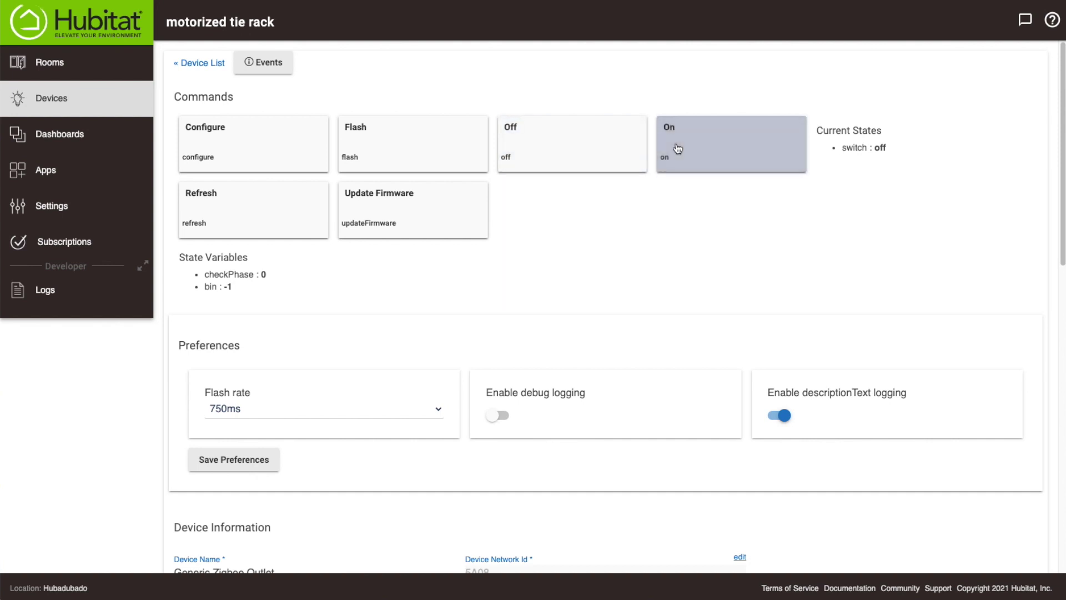
{"action": "left_click", "coordinate": [397, 150]}
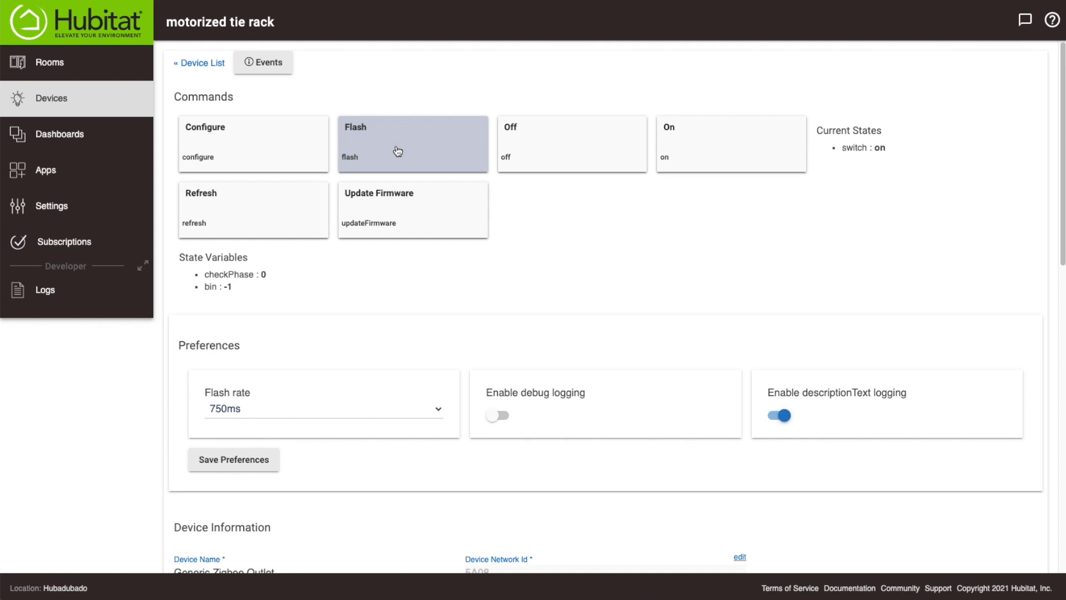
{"action": "left_click", "coordinate": [558, 148]}
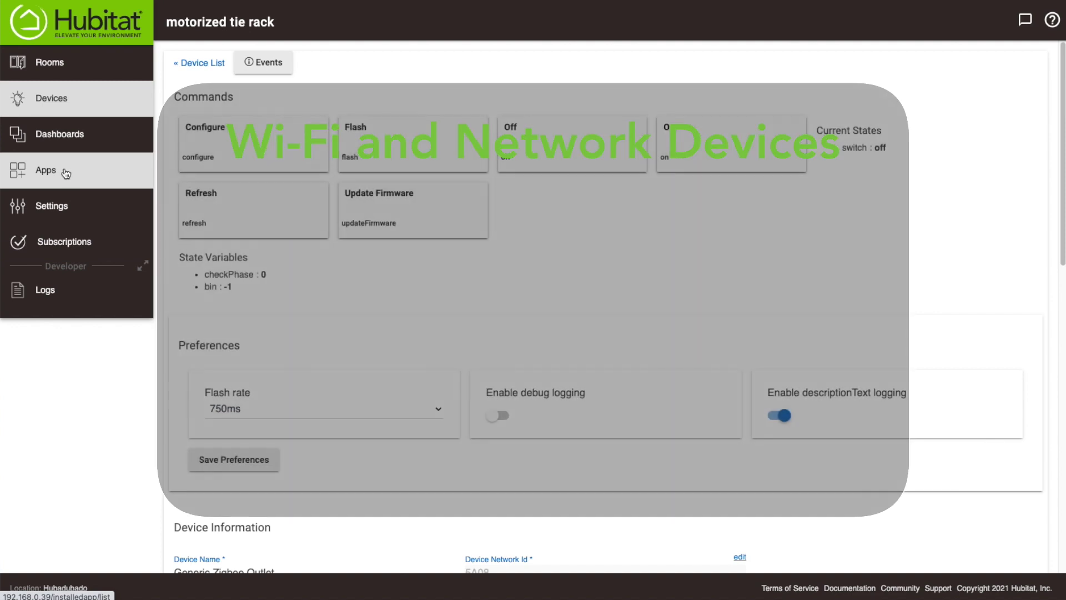
Browse the Add Built-In App catalogue under Apps, close it, and return to Devices.
{"action": "left_click", "coordinate": [66, 174]}
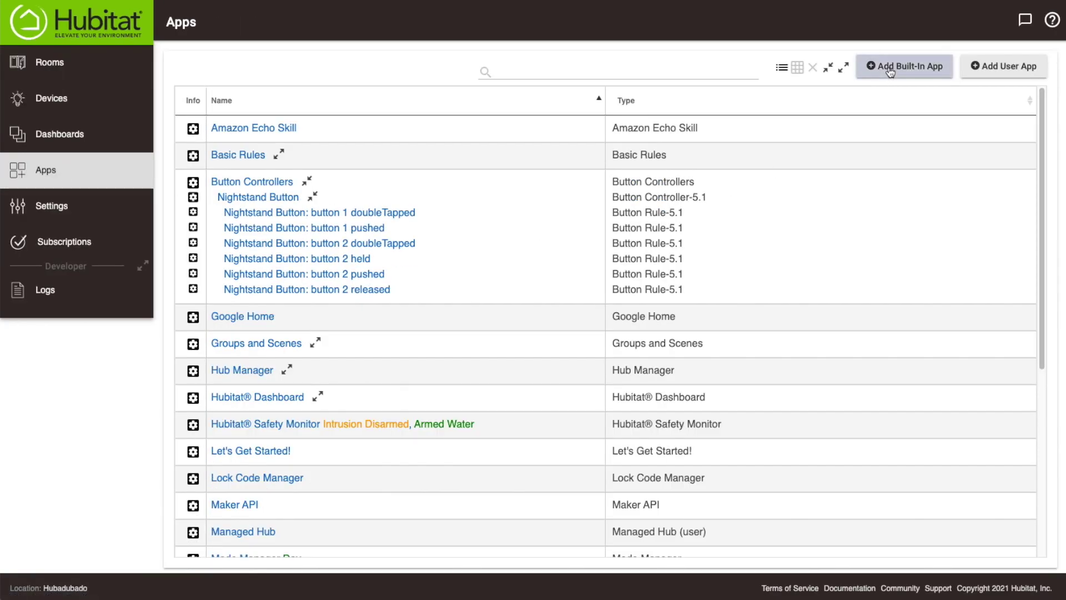
{"action": "left_click", "coordinate": [890, 71]}
{"action": "scroll", "coordinate": [372, 298], "scroll_direction": "down", "scroll_amount": 7}
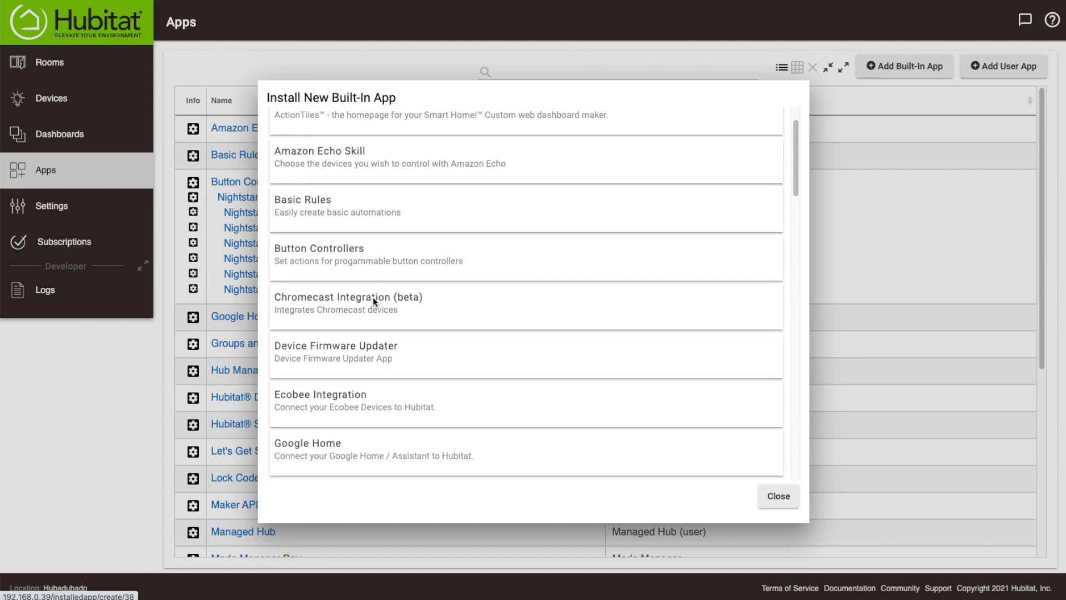
{"action": "scroll", "coordinate": [372, 302], "scroll_direction": "down", "scroll_amount": 2}
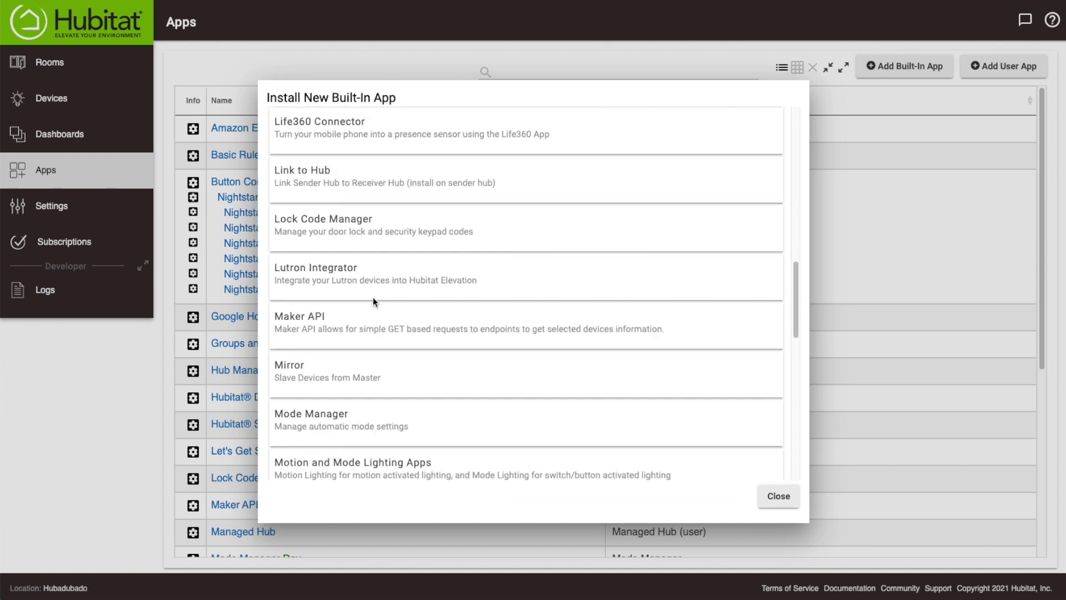
{"action": "scroll", "coordinate": [372, 301], "scroll_direction": "down", "scroll_amount": 10}
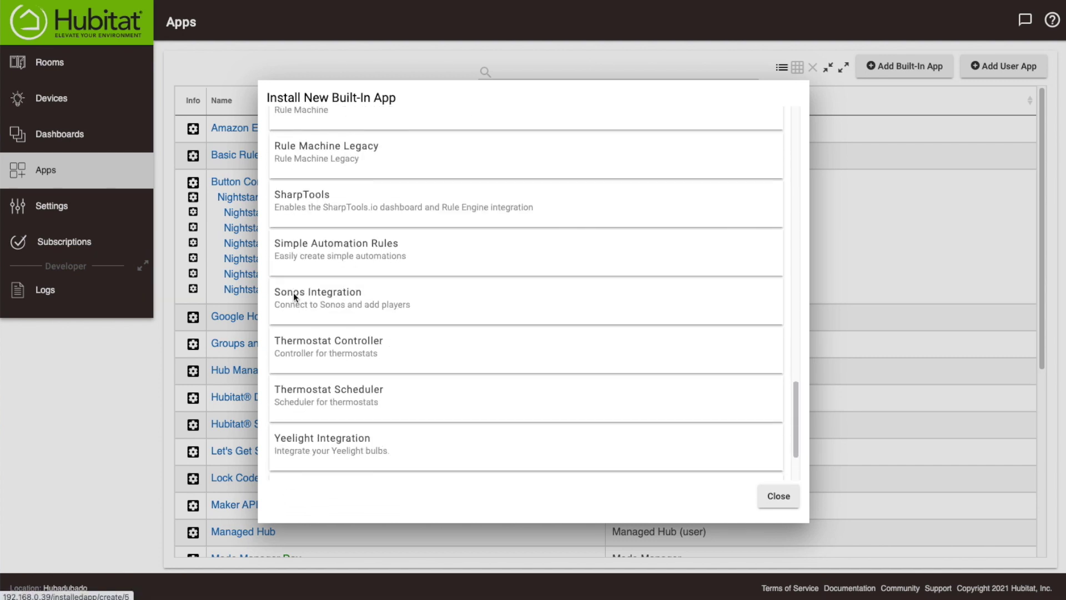
{"action": "left_click", "coordinate": [779, 497]}
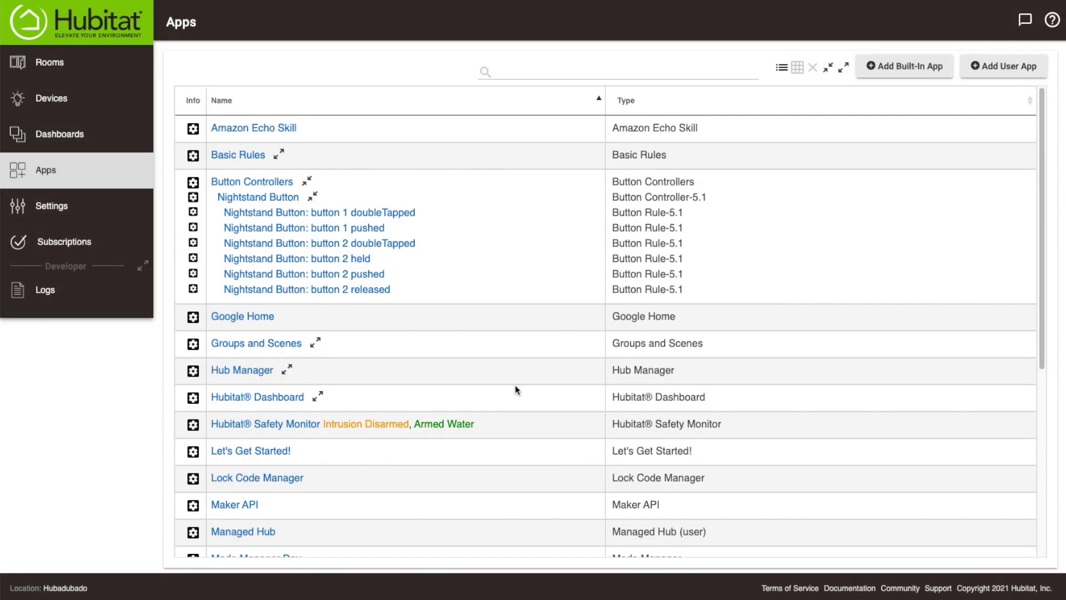
{"action": "left_click", "coordinate": [52, 100]}
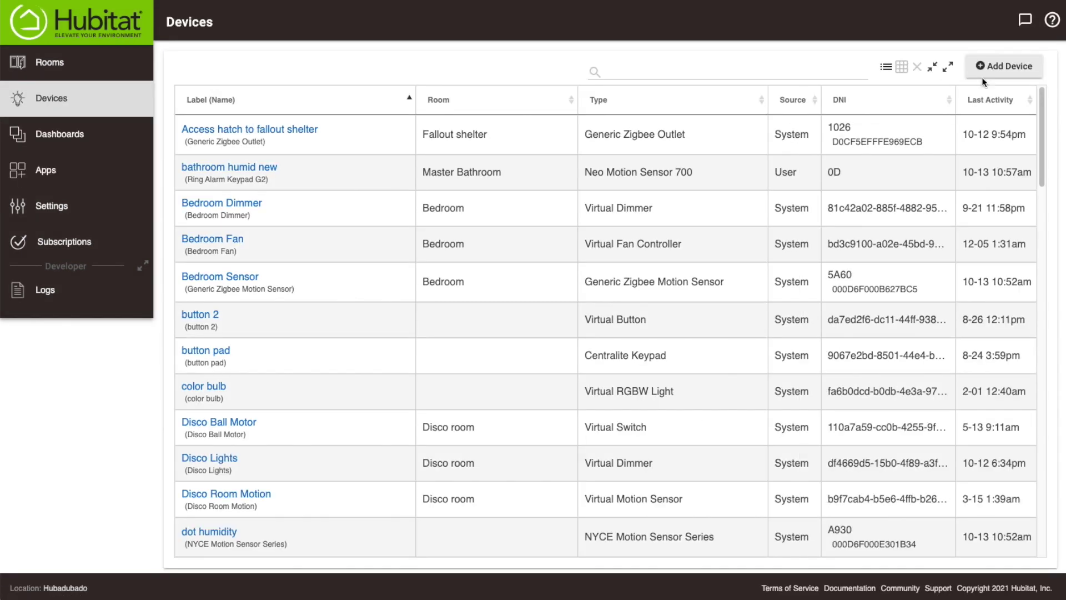
Launch the Add device wizard again for another device.
{"action": "left_click", "coordinate": [1002, 76]}
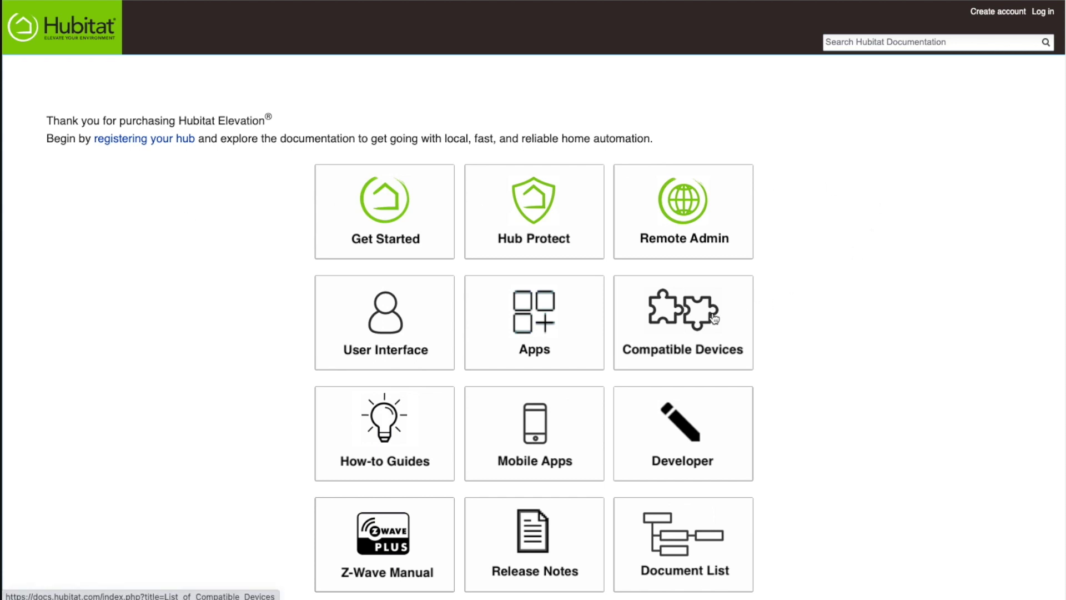
Select the Compatible Devices tile on docs.hubitat.com.
{"action": "left_click", "coordinate": [693, 293]}
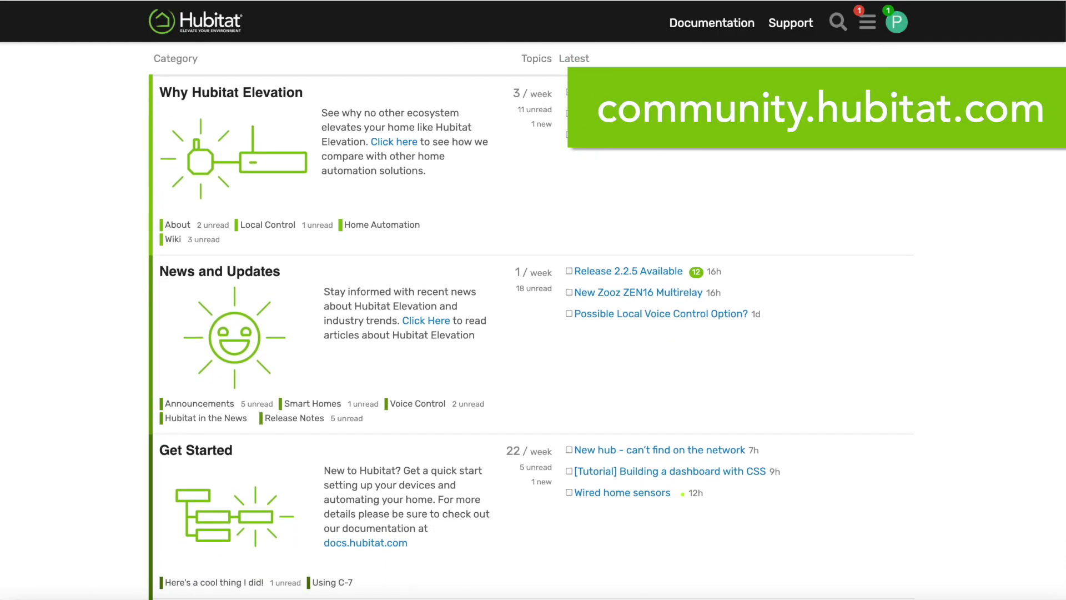
{"action": "scroll", "coordinate": [531, 320], "scroll_direction": "down", "scroll_amount": 5}
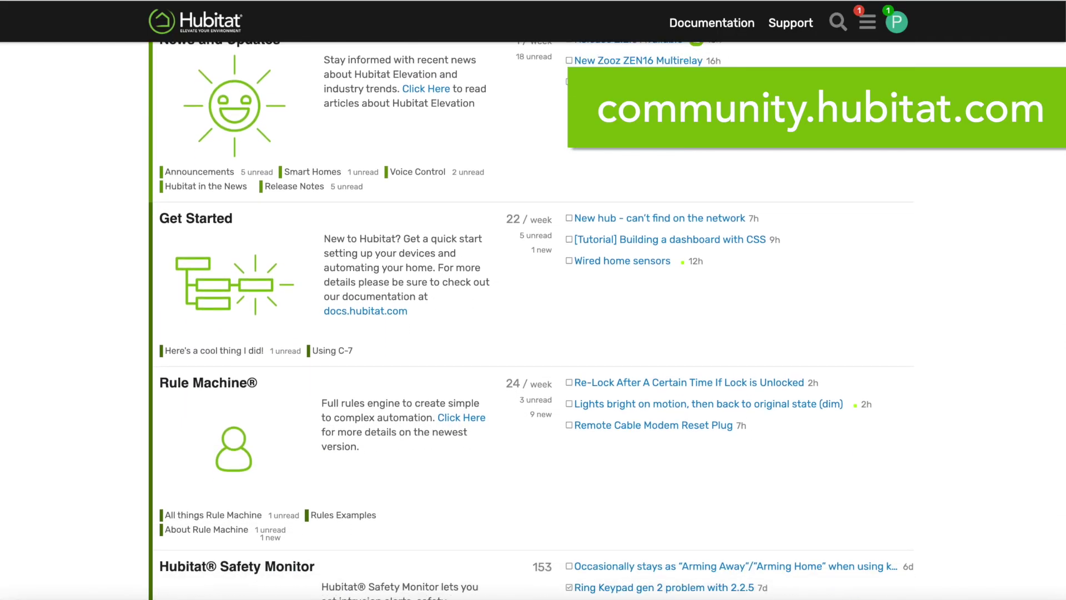
{"action": "scroll", "coordinate": [530, 320], "scroll_direction": "down", "scroll_amount": 5}
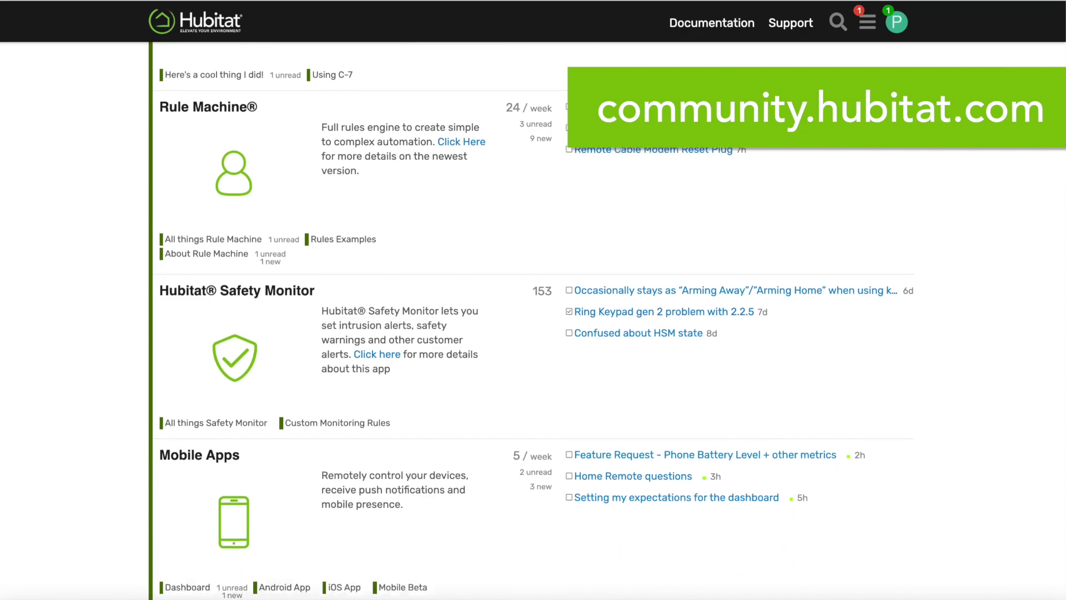